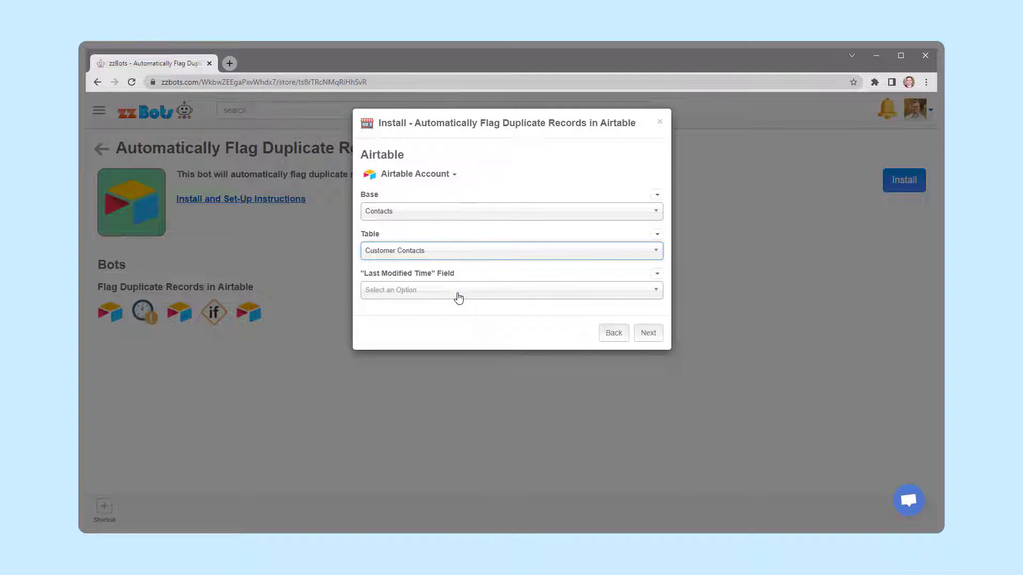
Choose Last Modified Time as the "Last Modified Time" Field in the bot install dialog
click(457, 292)
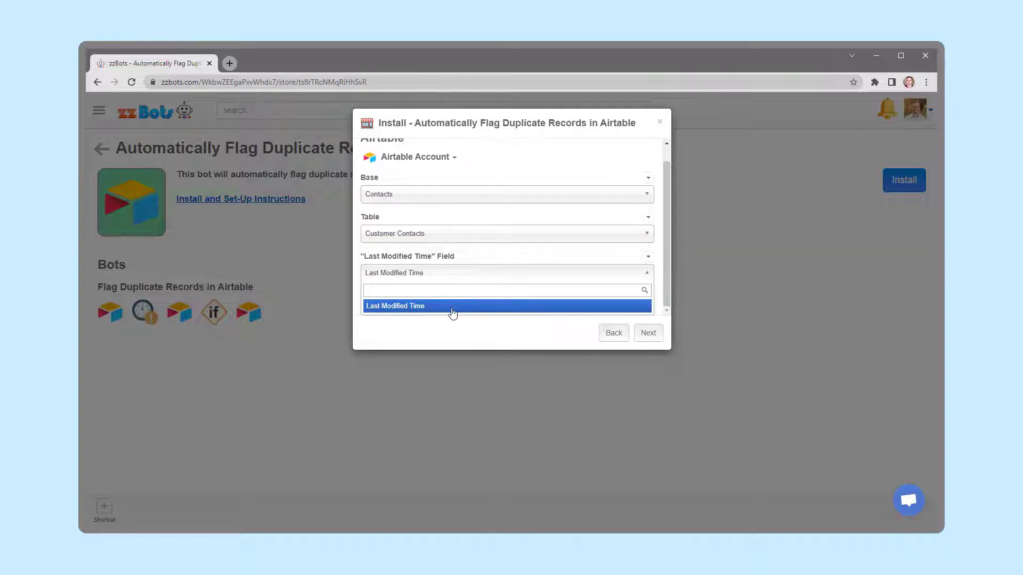
click(453, 310)
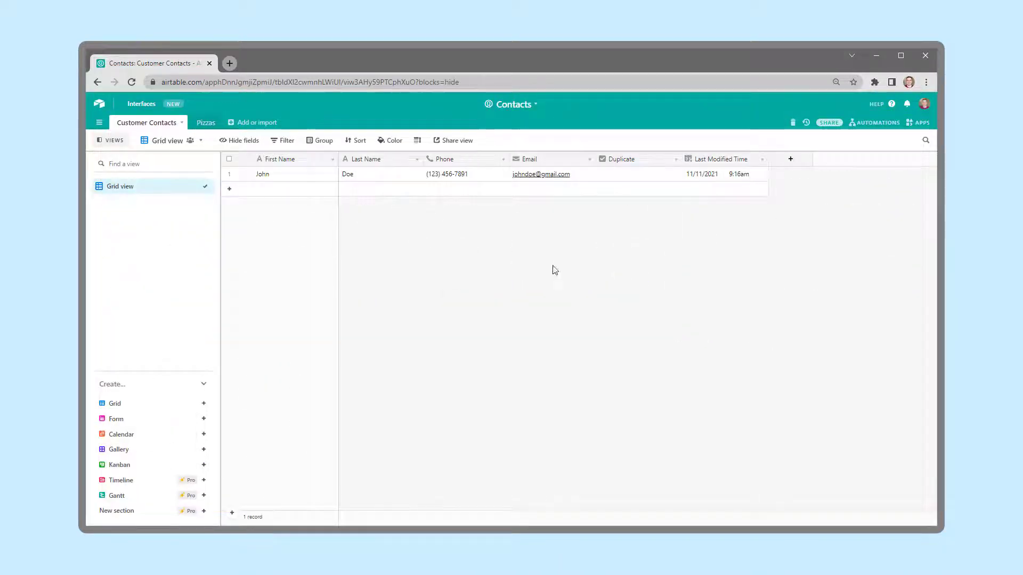
In Airtable, inspect the field types of the Last Modified Time and Duplicate columns in Customer Contacts
click(710, 178)
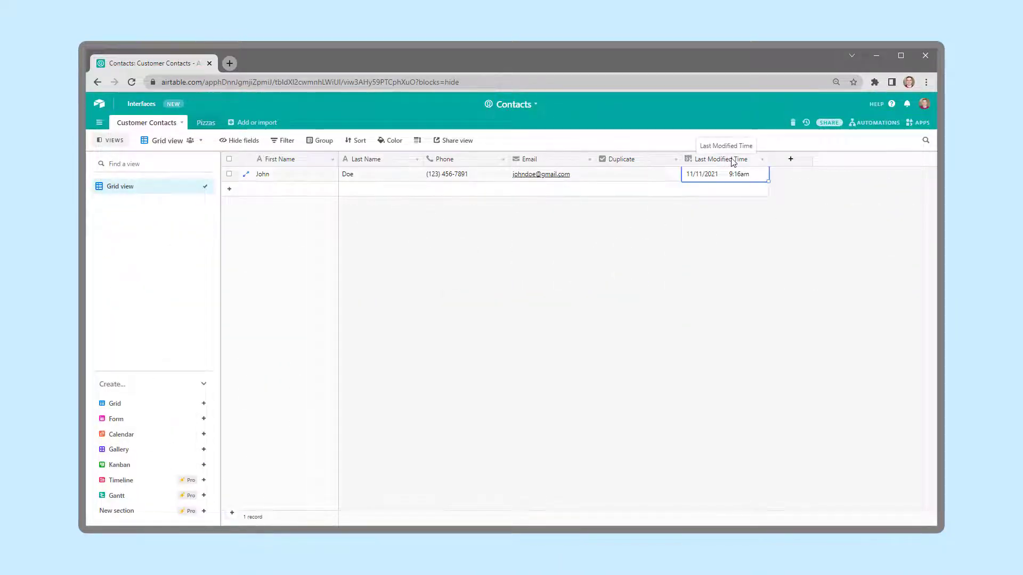
click(763, 161)
click(746, 173)
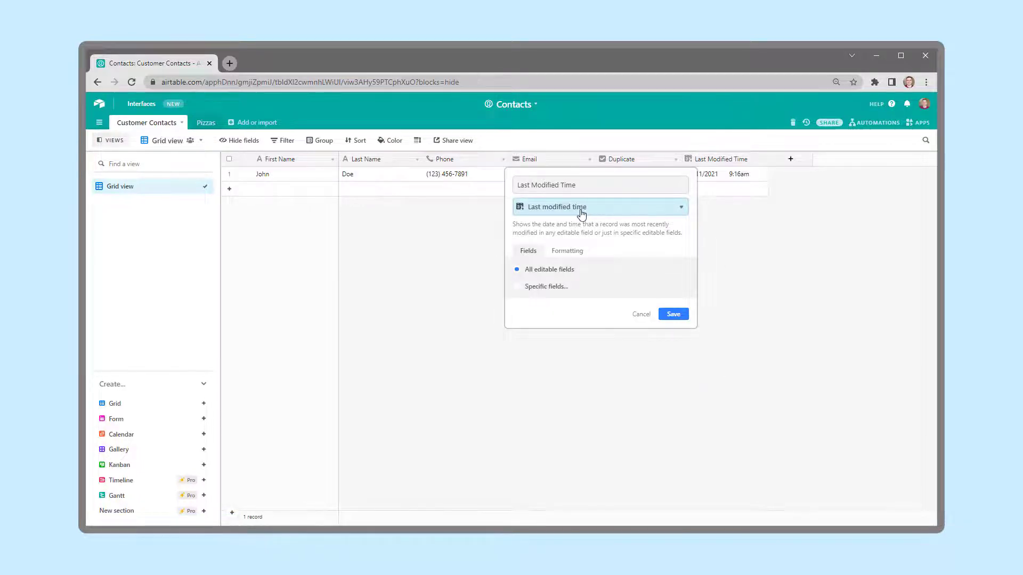
click(676, 160)
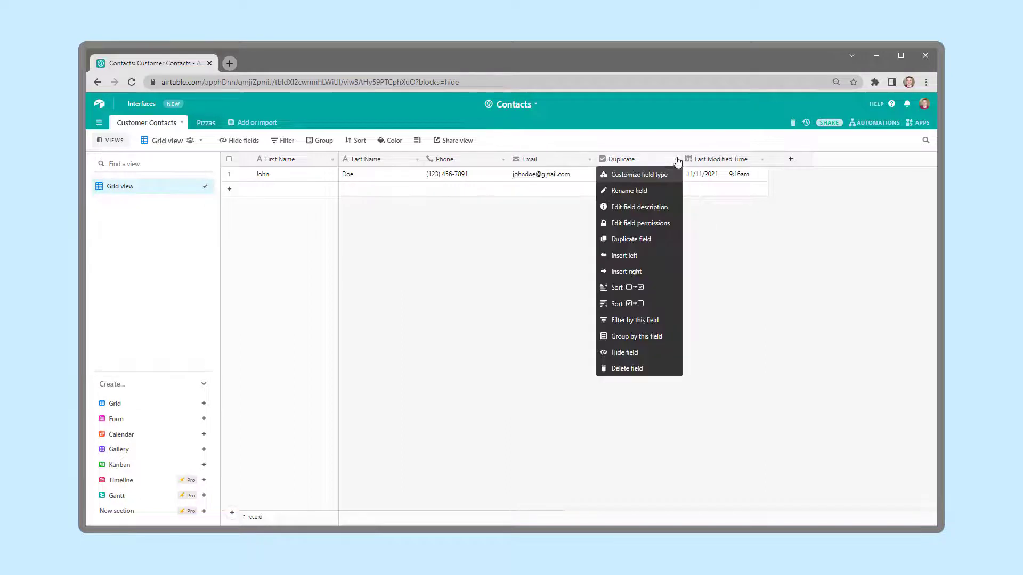
click(657, 179)
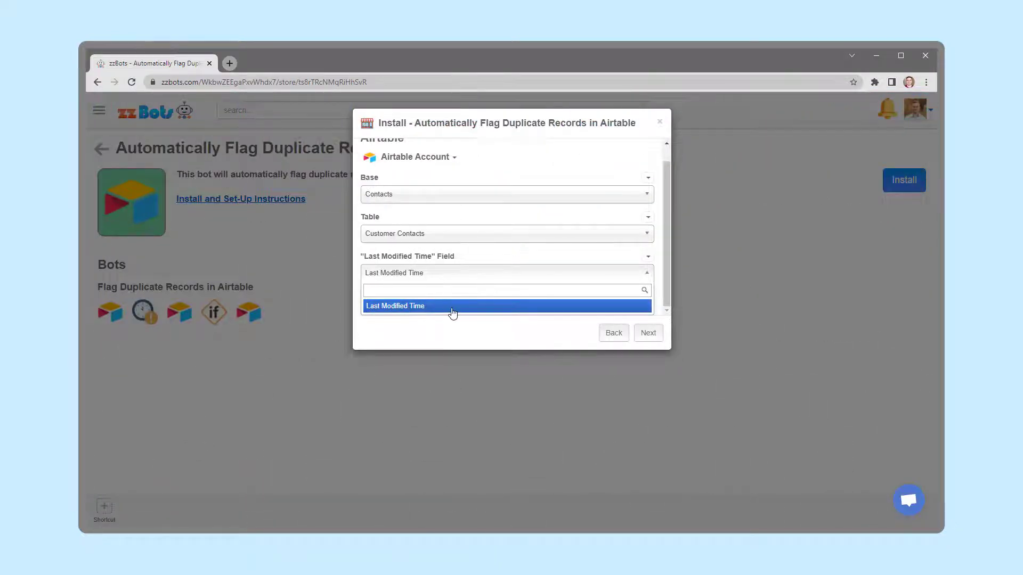
Continue past the field selection and install the Flag Duplicate Records bot
click(453, 306)
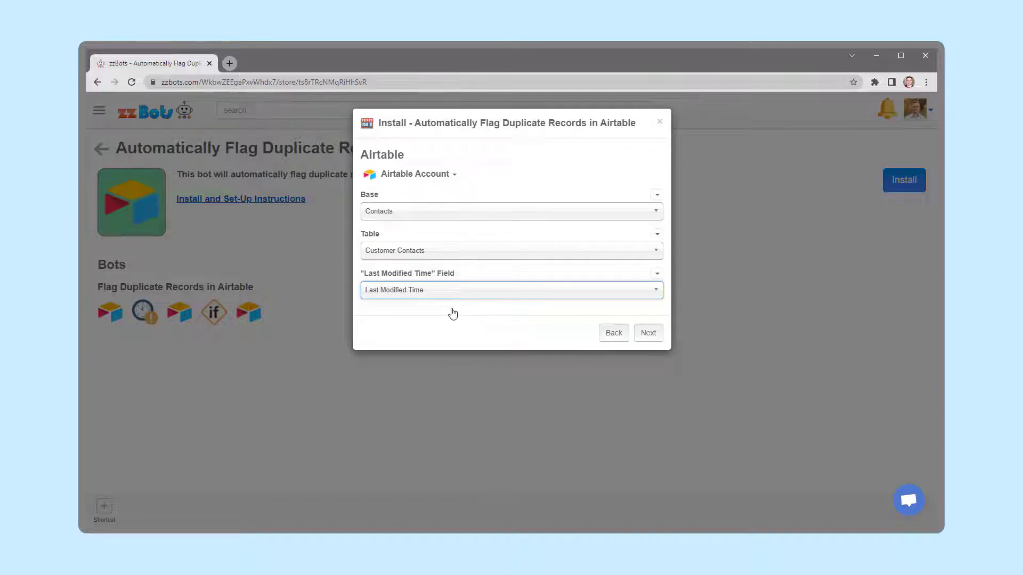
click(649, 335)
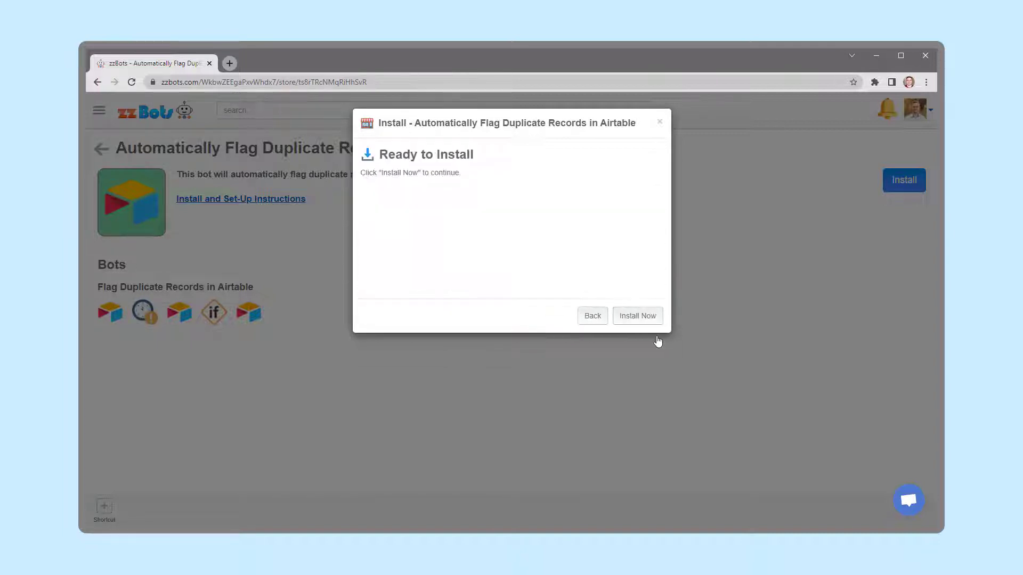
click(639, 317)
click(639, 318)
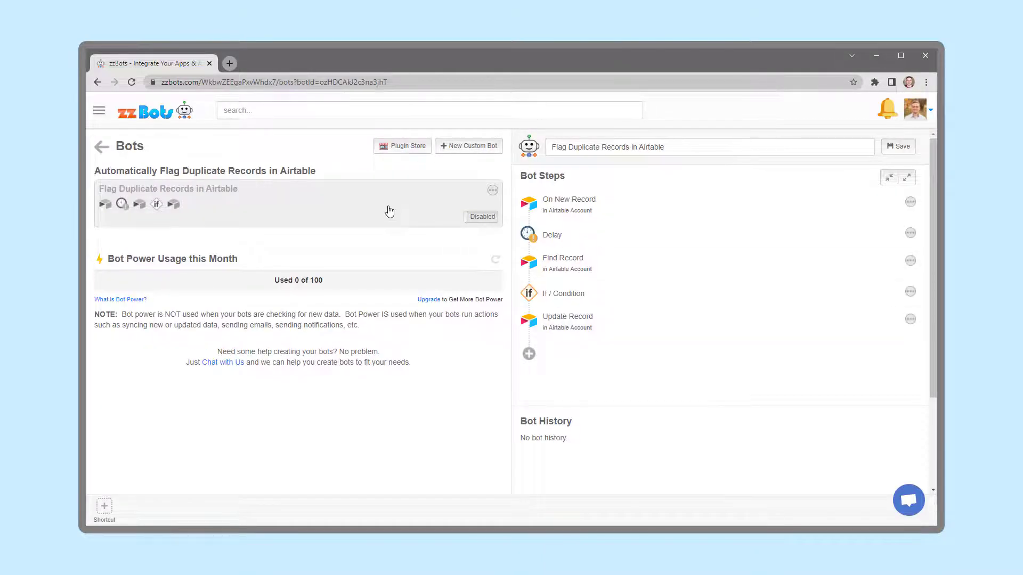
Open the installed bot and review the On New Record, Delay and Find Record step settings
click(670, 216)
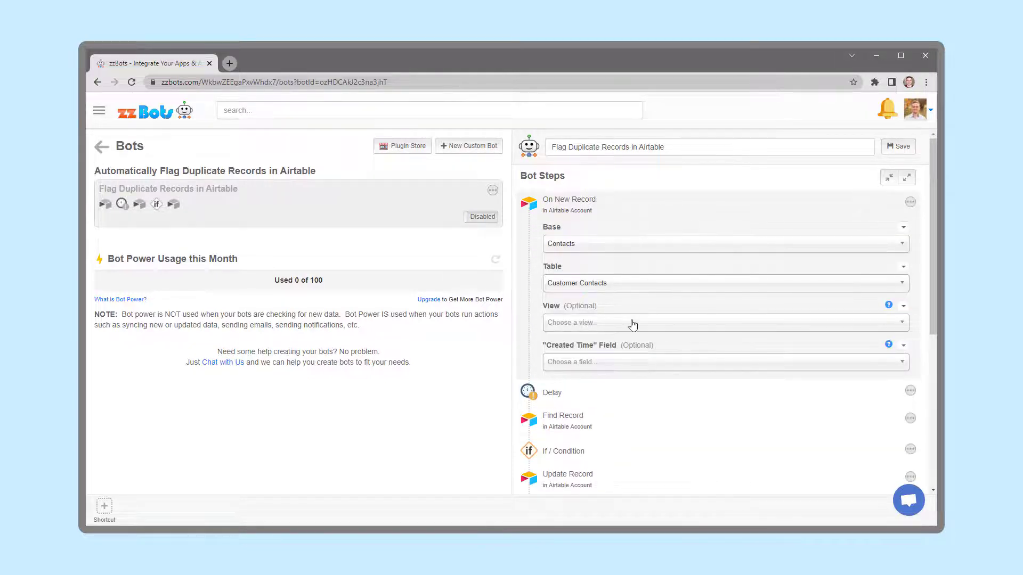
click(630, 215)
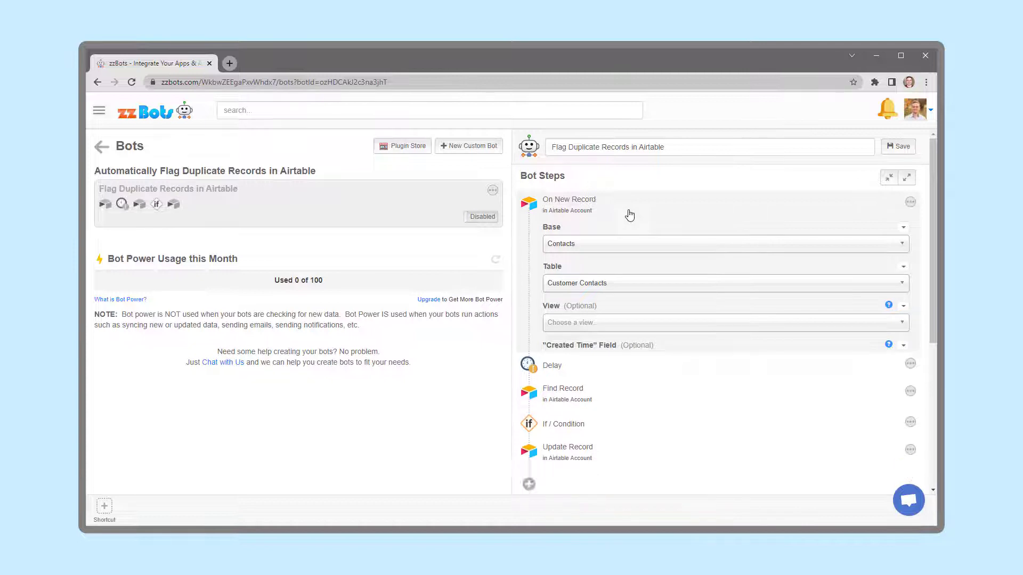
click(647, 237)
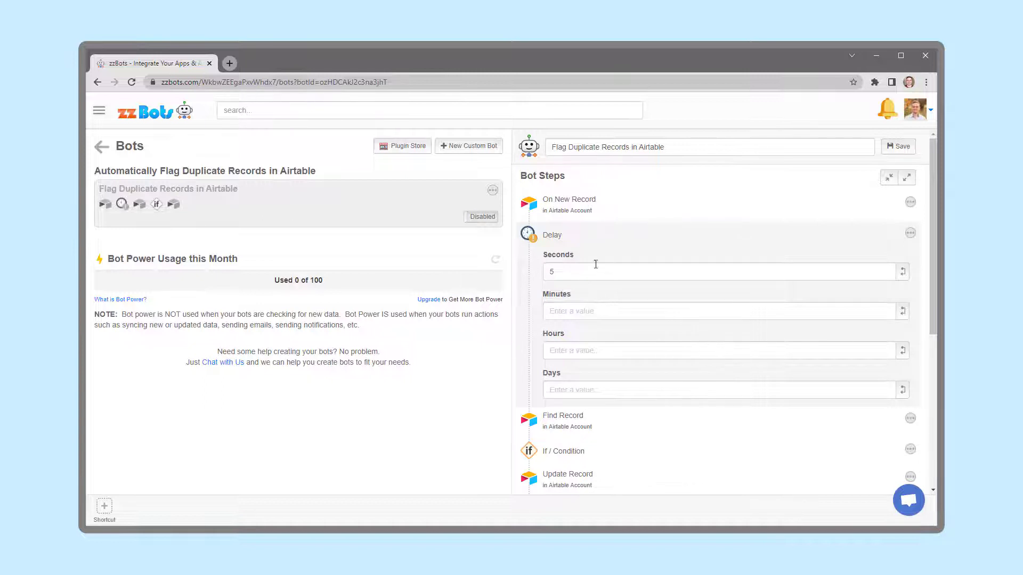
click(619, 236)
click(648, 270)
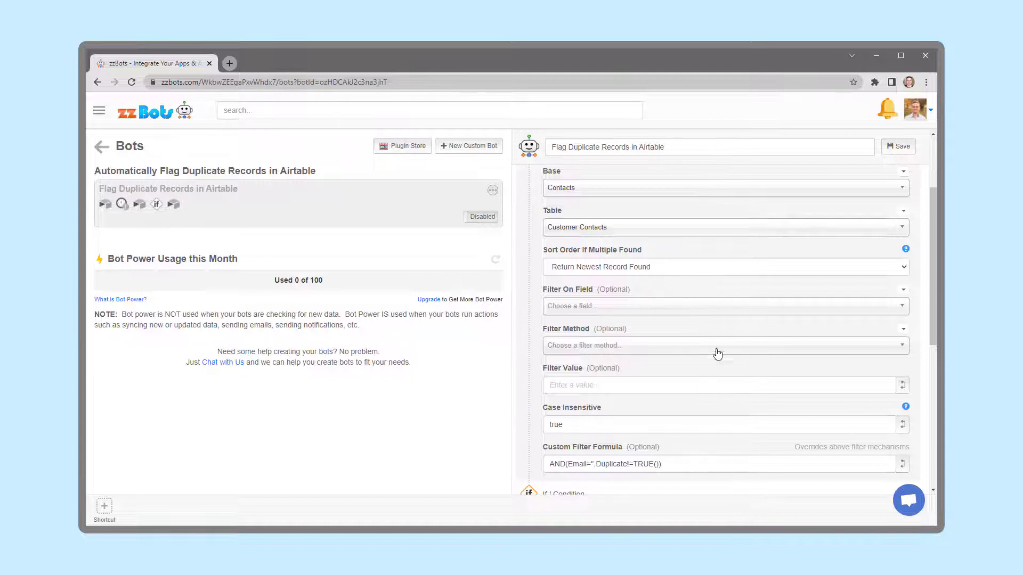
click(695, 464)
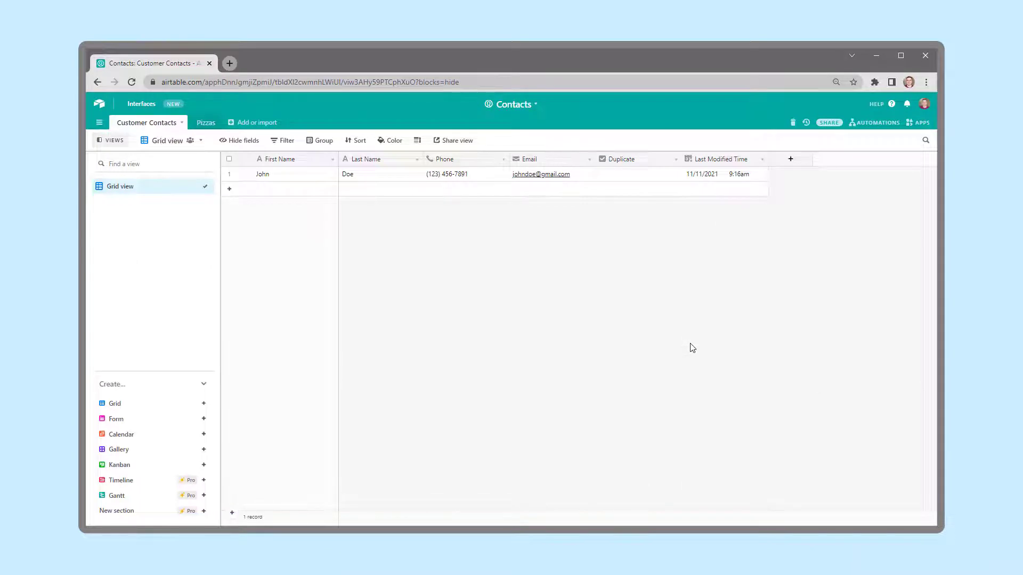
In the Find Record custom filter formula, replace Email with Phone and insert the new record's Phone value between the quotes
click(457, 170)
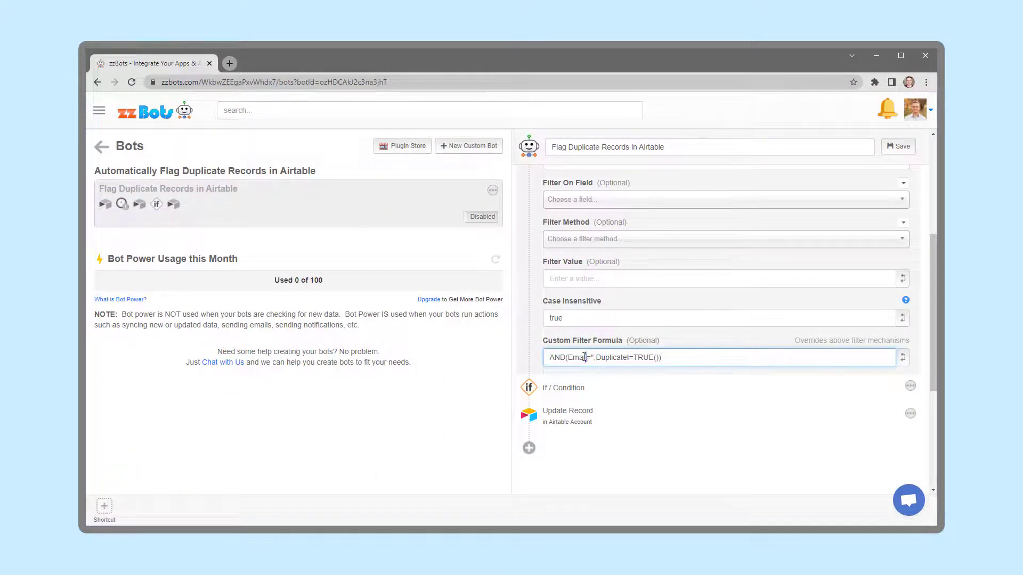
drag(587, 358, 569, 357)
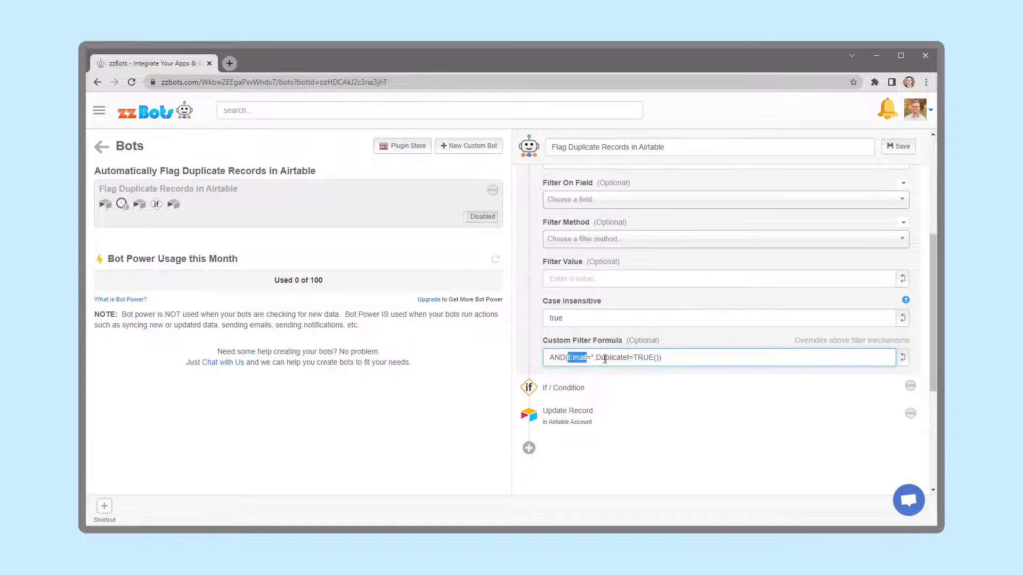
text(Phone)
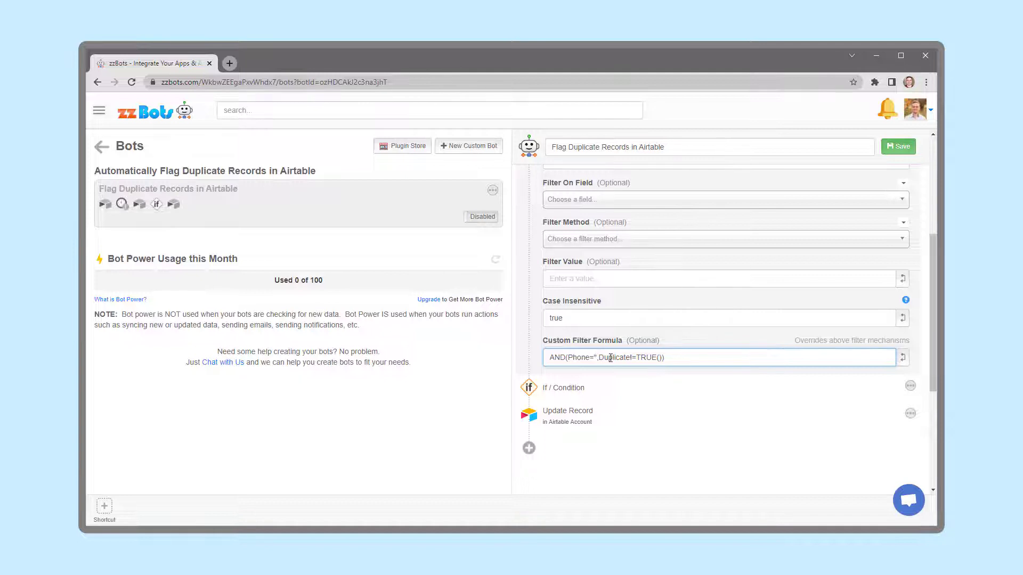
click(904, 358)
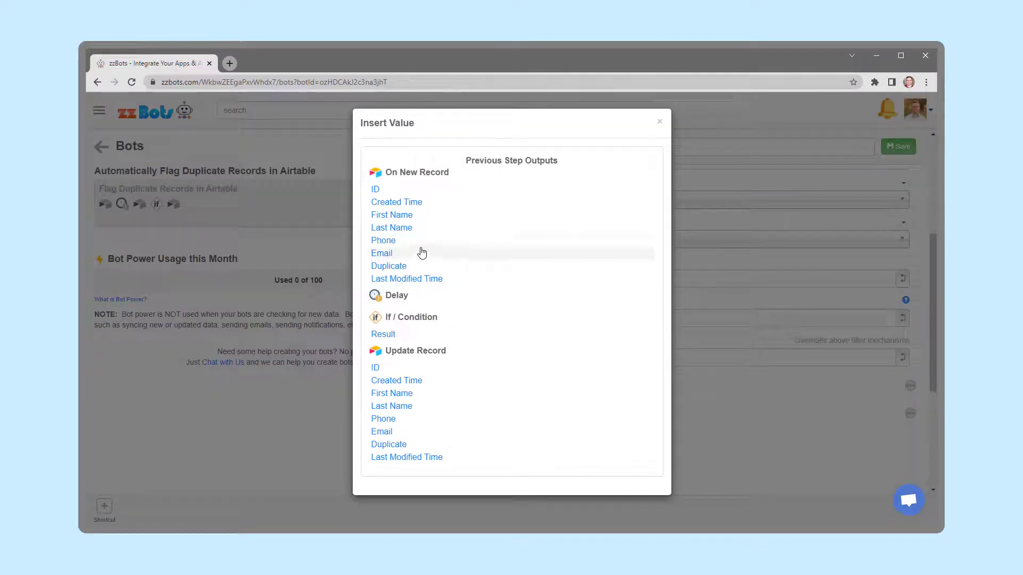
click(383, 241)
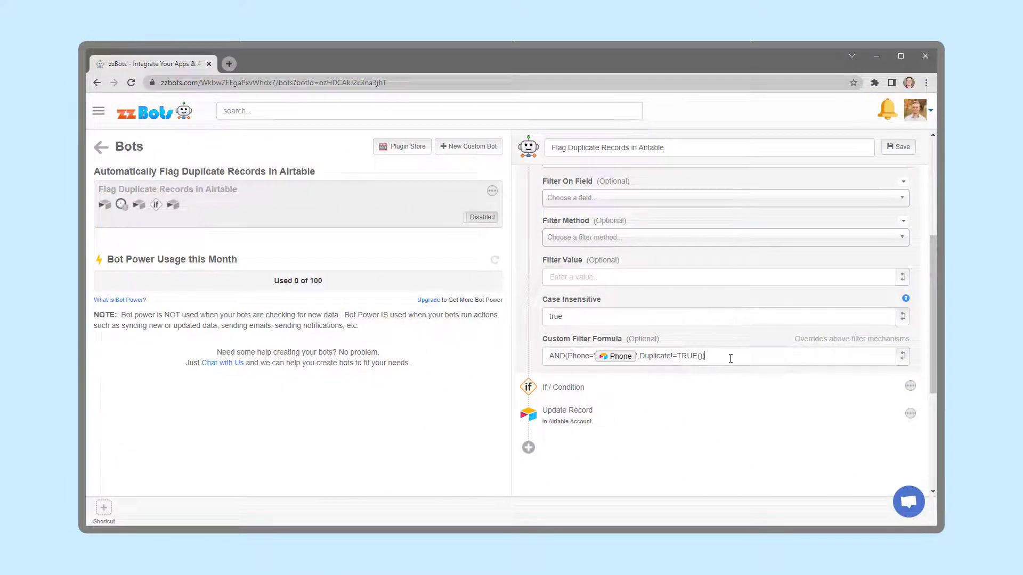
Change the formula's field reference to {Phone Number}, wrapped in curly braces
click(731, 358)
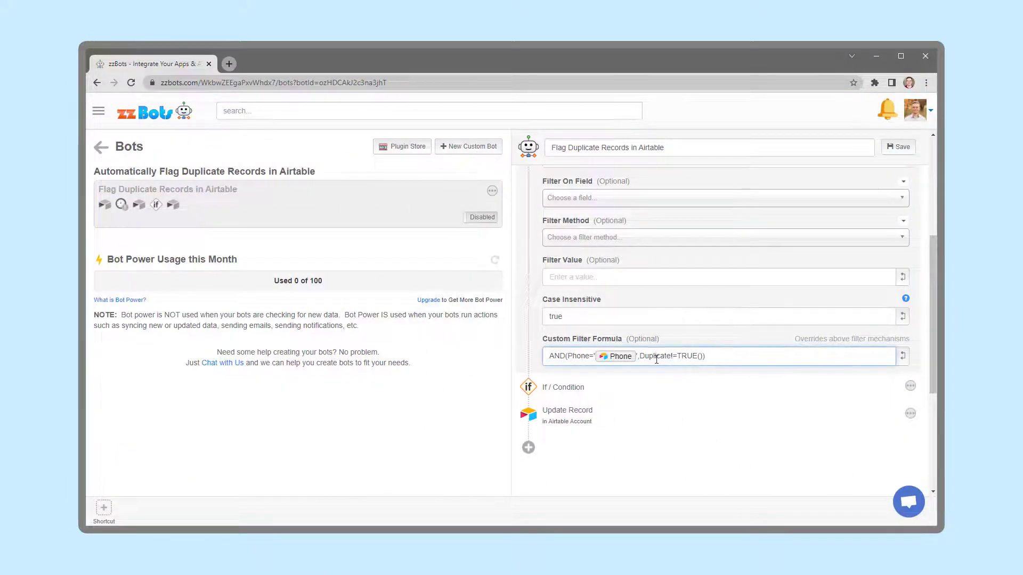
click(589, 359)
text(Number)
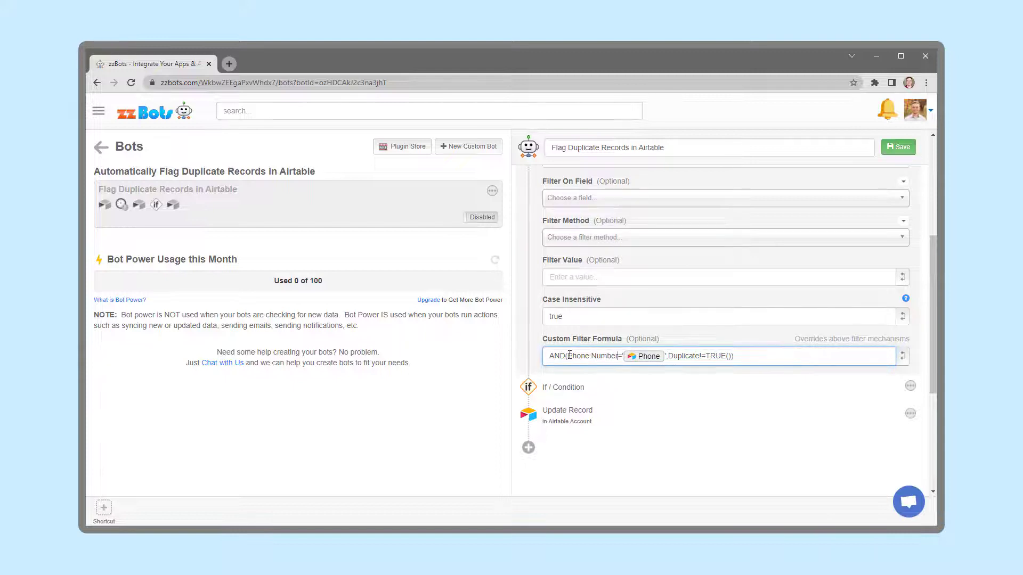
click(570, 355)
text({)
click(620, 356)
text(})
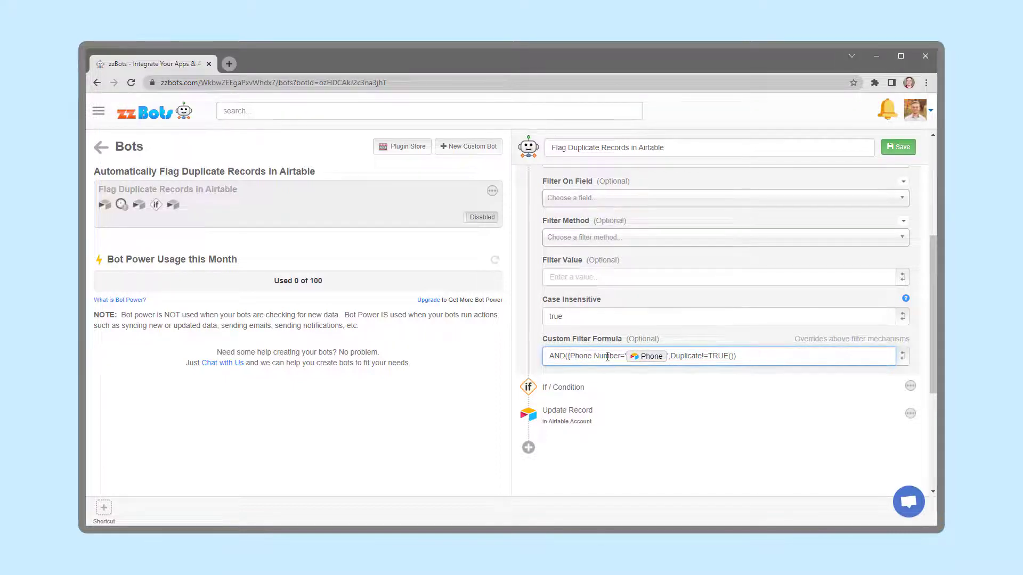
text(})
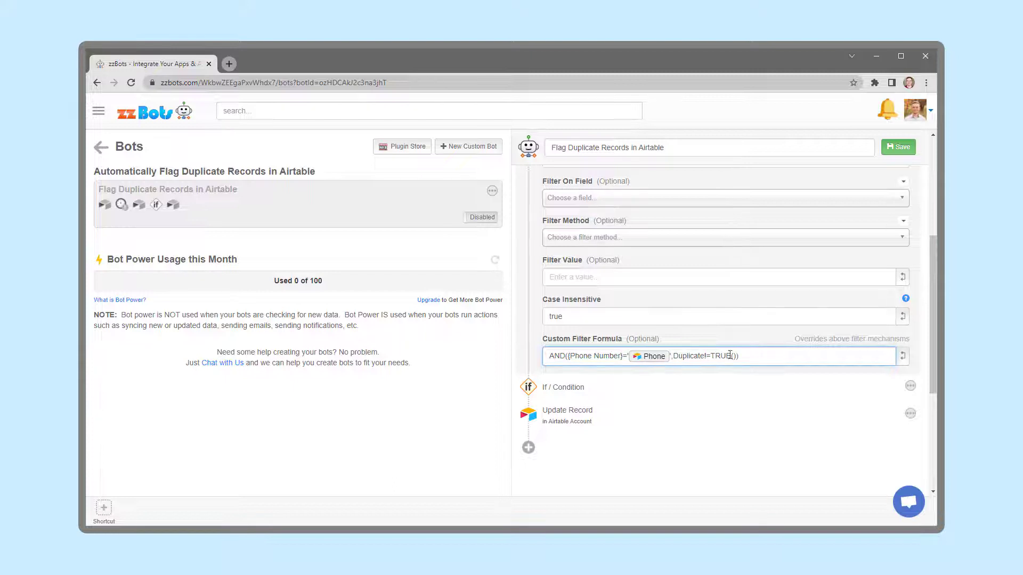
click(760, 358)
Reload the On New Record step's base and table settings and save the bot
scroll(760, 358, up, 4)
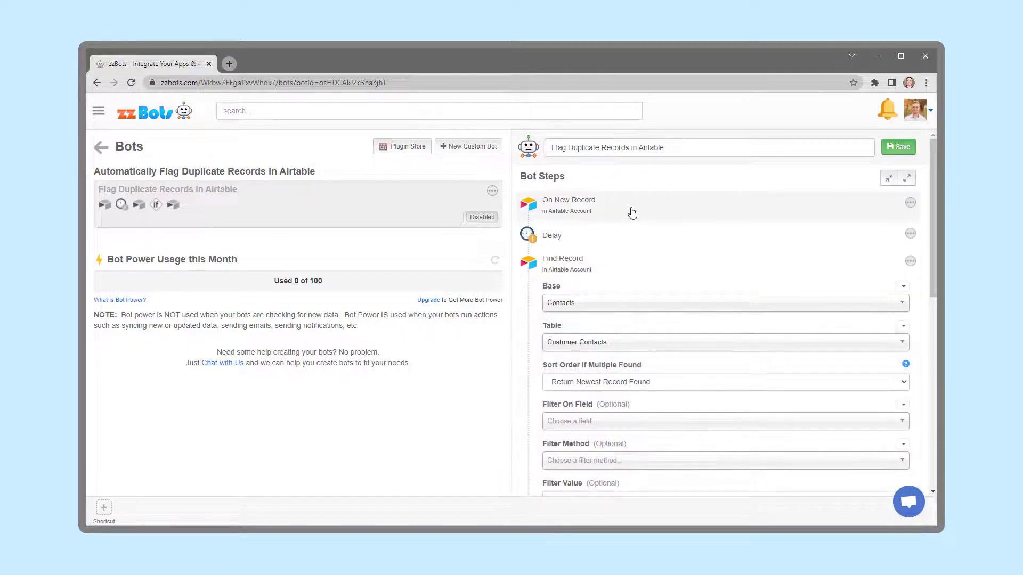
click(633, 210)
click(638, 290)
click(639, 318)
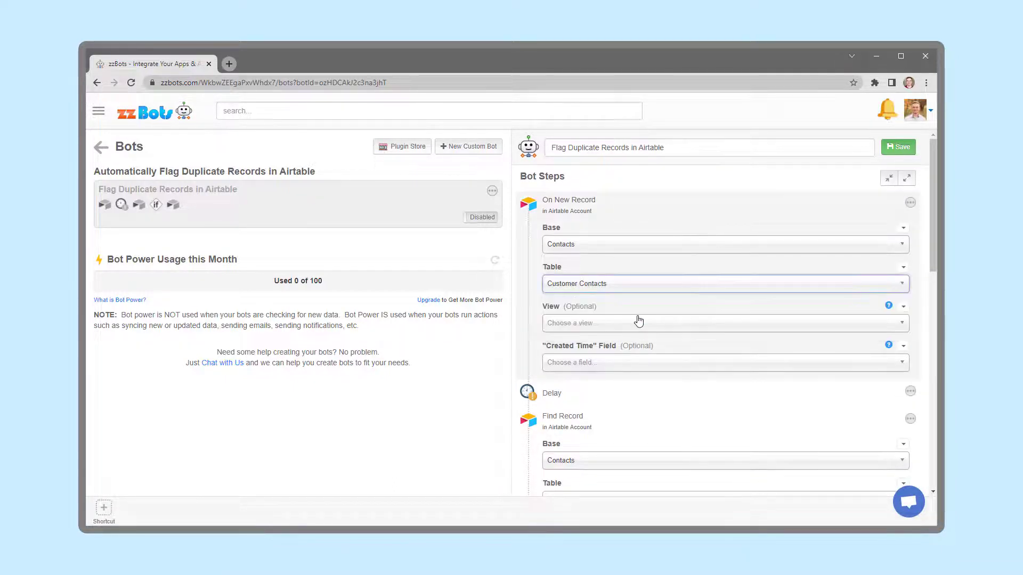
click(902, 146)
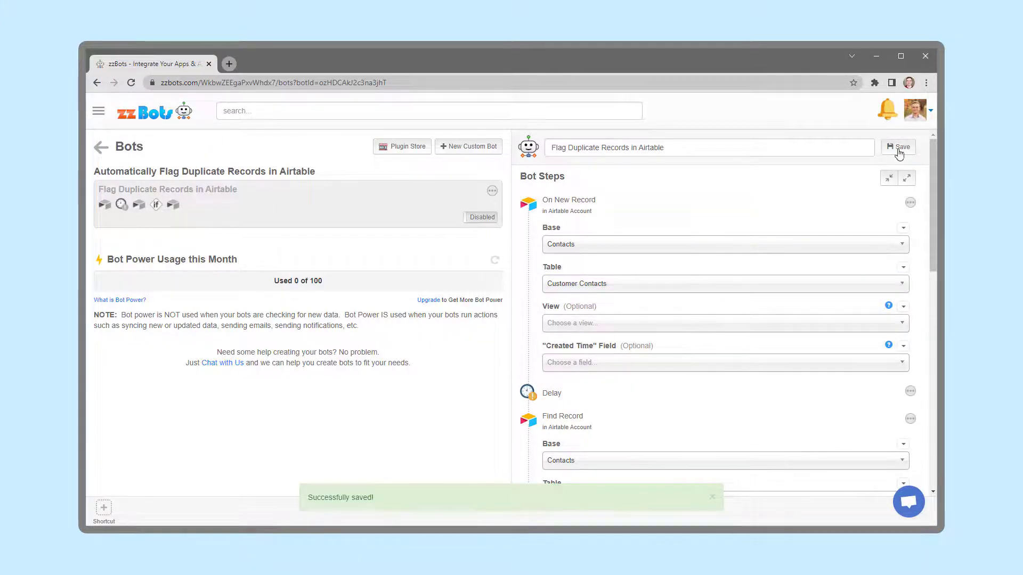
Replace the inserted Phone value in the filter formula with the new record's Phone Number output
scroll(777, 231, down, 8)
click(669, 368)
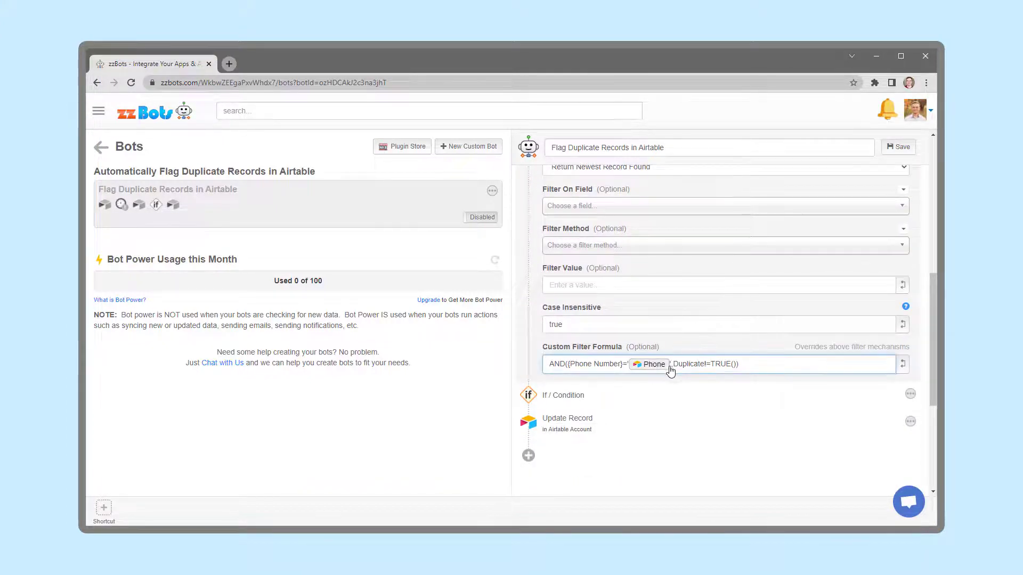
key(BackSpace)
click(905, 366)
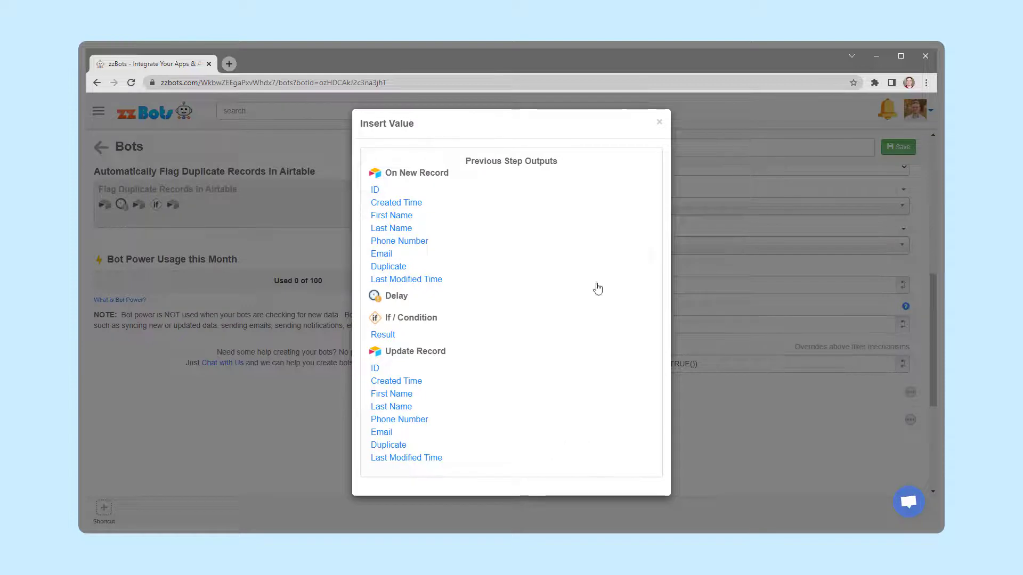
click(405, 249)
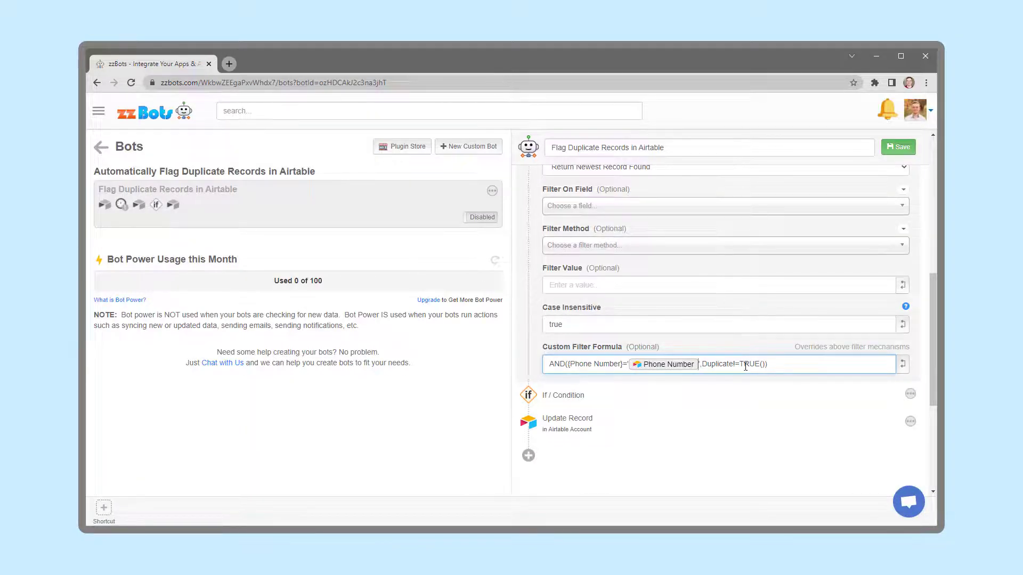
drag(733, 364, 703, 365)
text(Copy)
key(ctrl+z)
click(792, 367)
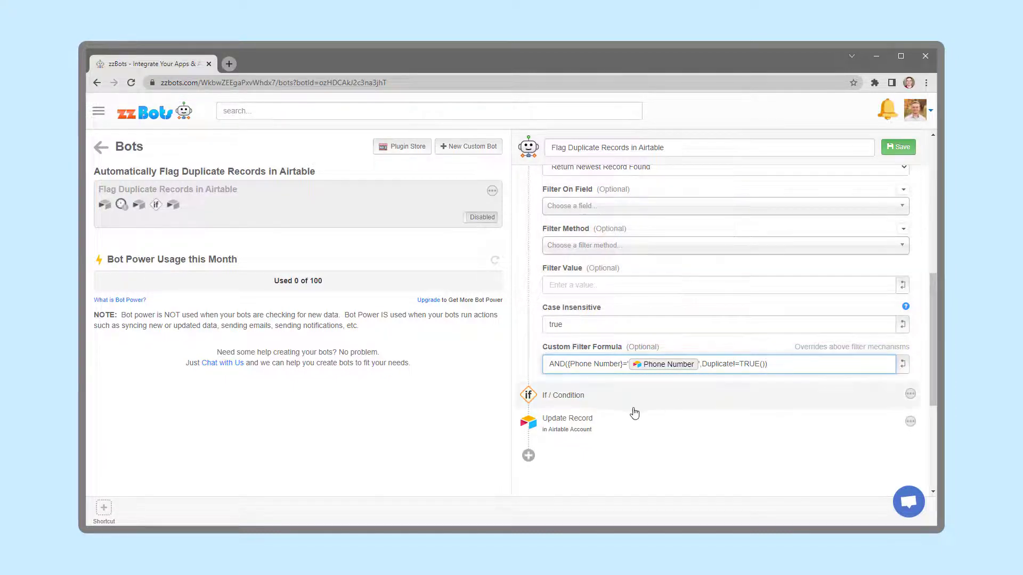
Expand the If / Condition step to review its condition settings
click(557, 404)
scroll(552, 407, down, 2)
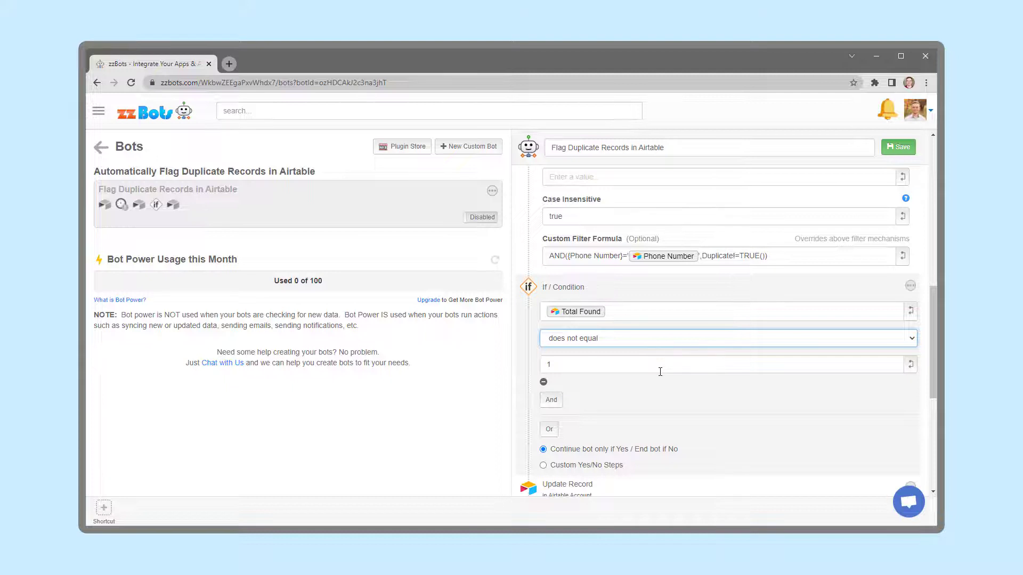
scroll(660, 371, down, 1)
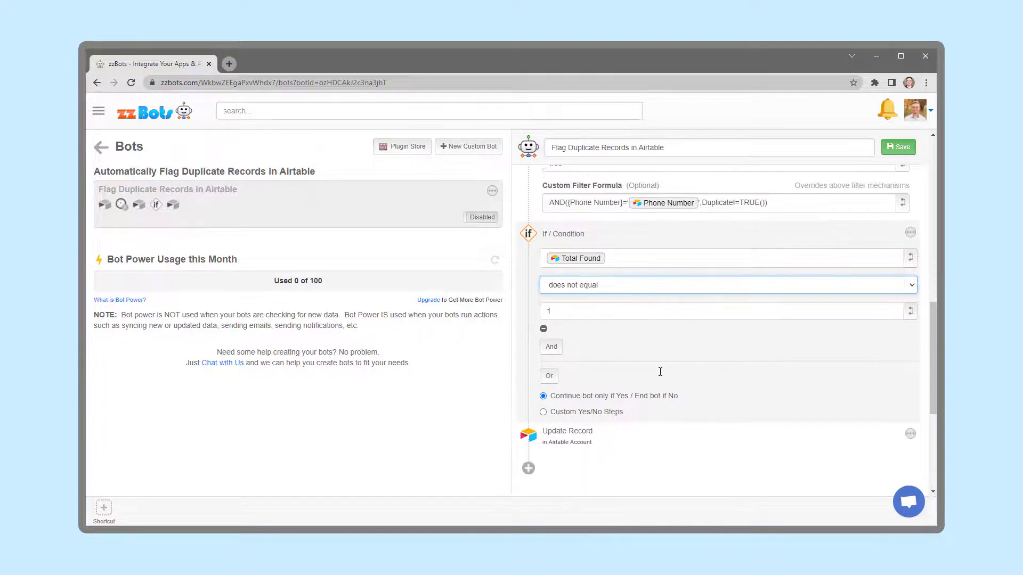
Set the Update Record step's Duplicate field to the If / Condition step's Result output
click(565, 437)
scroll(566, 437, down, 5)
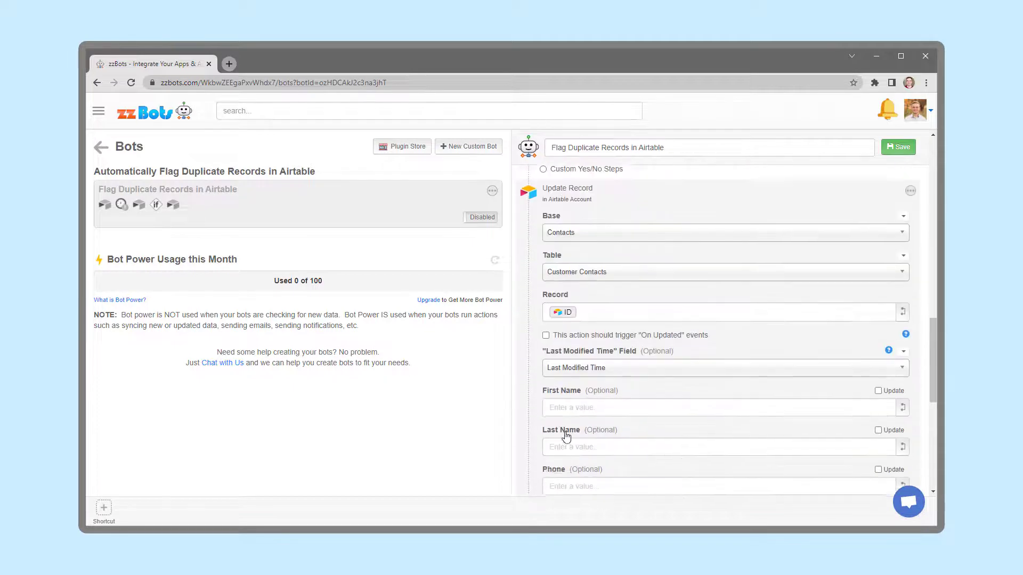
scroll(664, 362, down, 4)
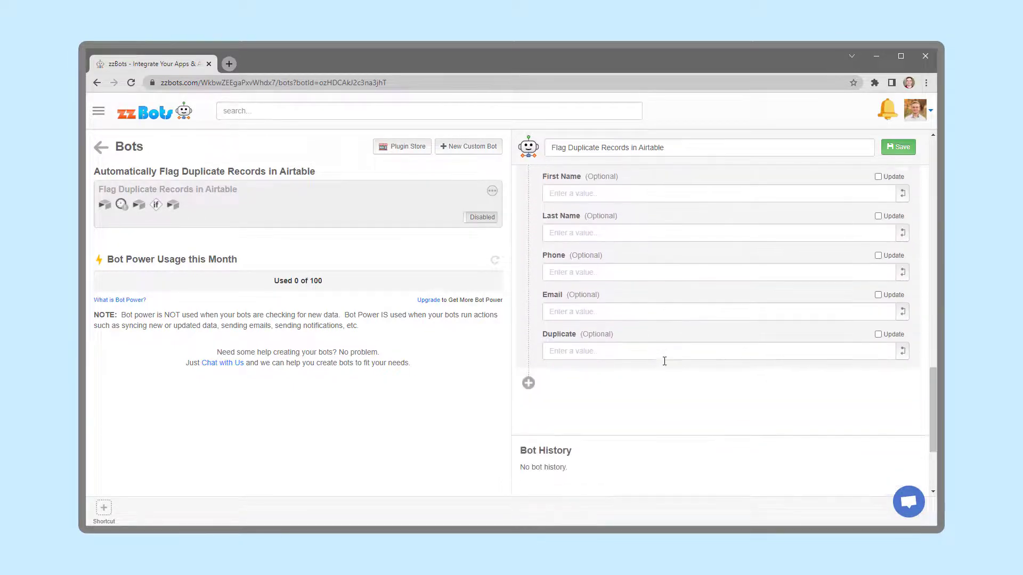
click(615, 308)
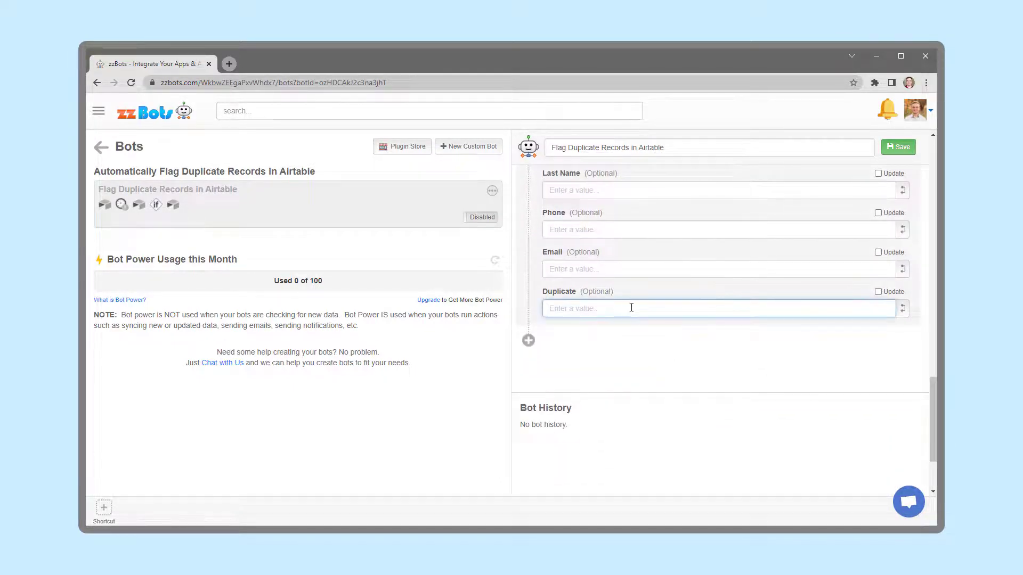
click(902, 309)
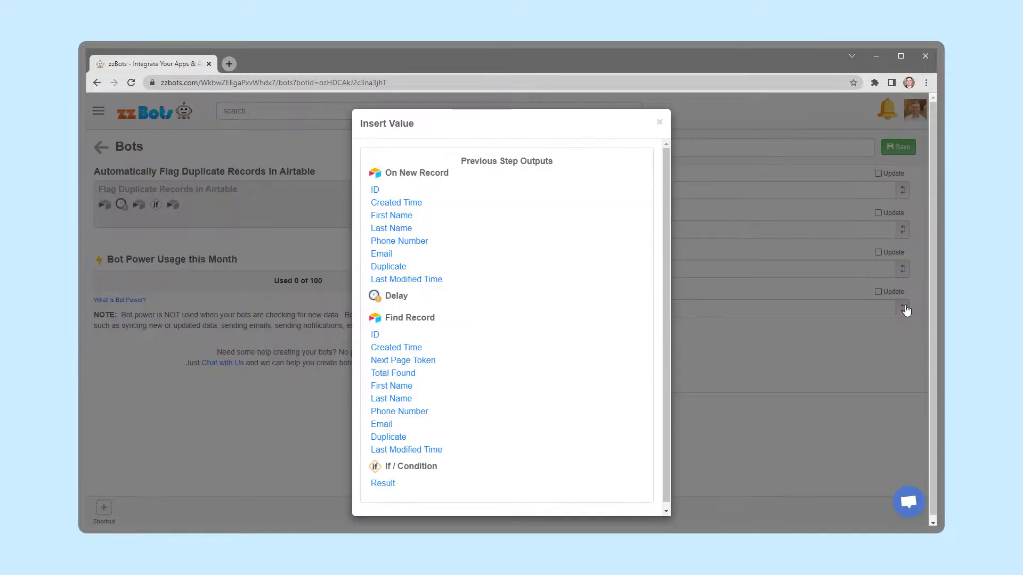
scroll(548, 298, down, 1)
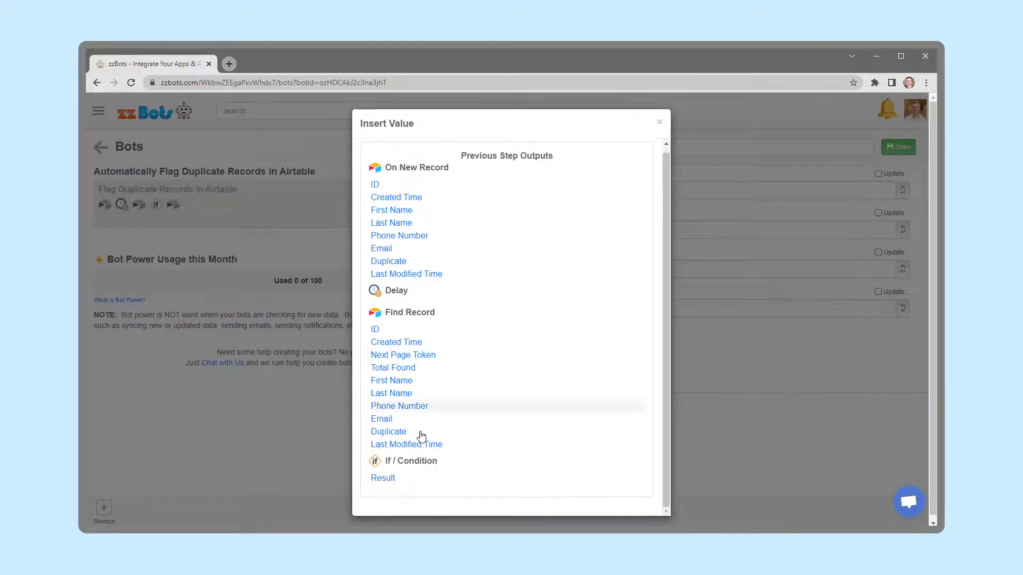
click(381, 481)
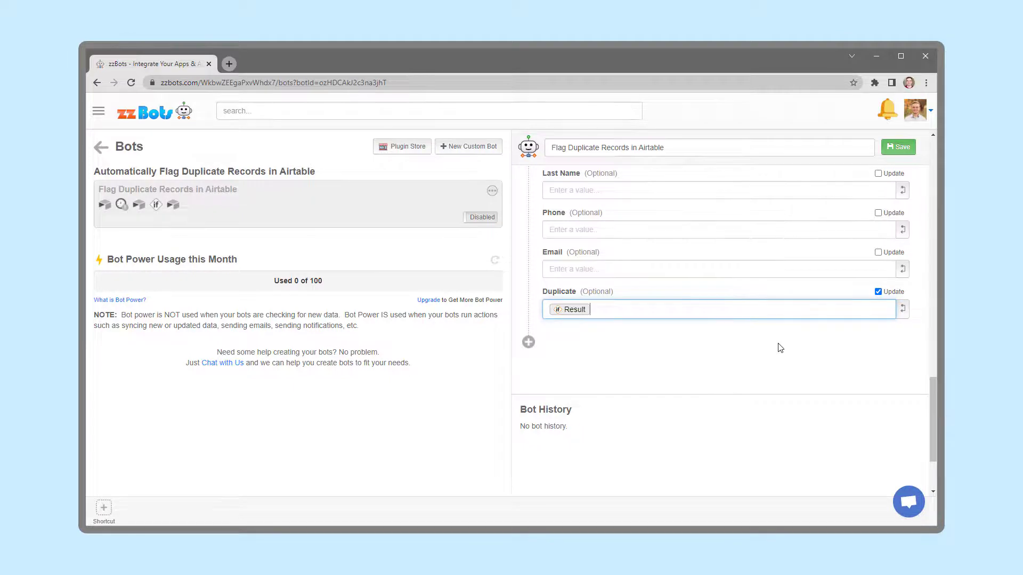
Save the bot and switch it from disabled to enabled
scroll(777, 346, up, 10)
scroll(776, 342, up, 10)
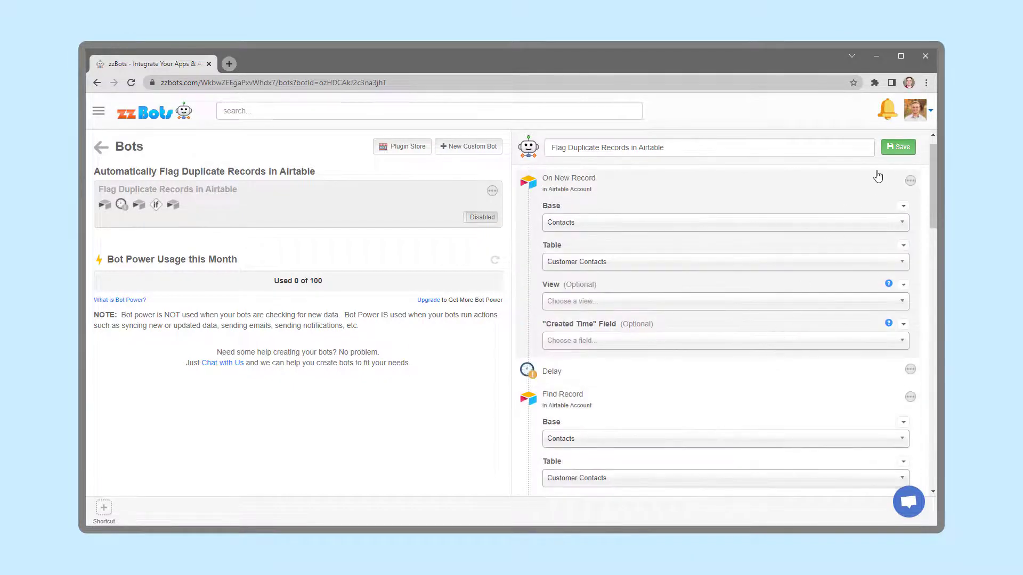
click(900, 148)
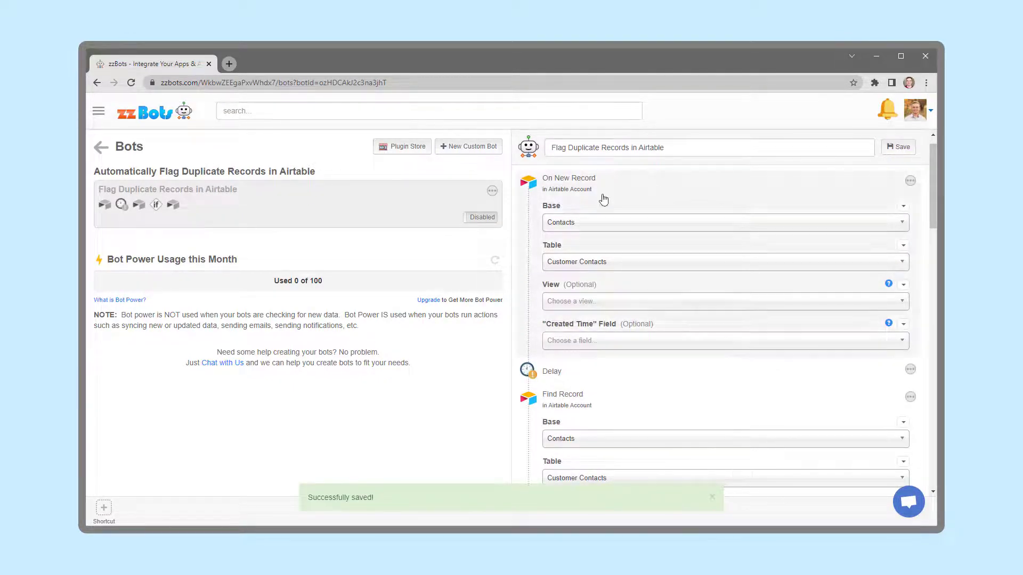
click(480, 219)
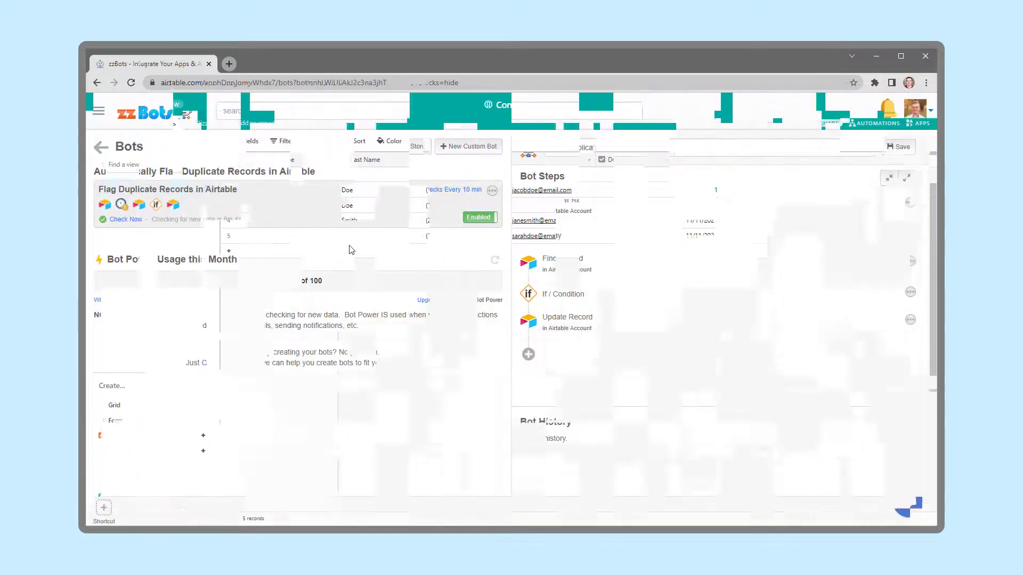
Open the billing plan options to review the available plans and check intervals, then close them
click(450, 190)
scroll(449, 197, down, 6)
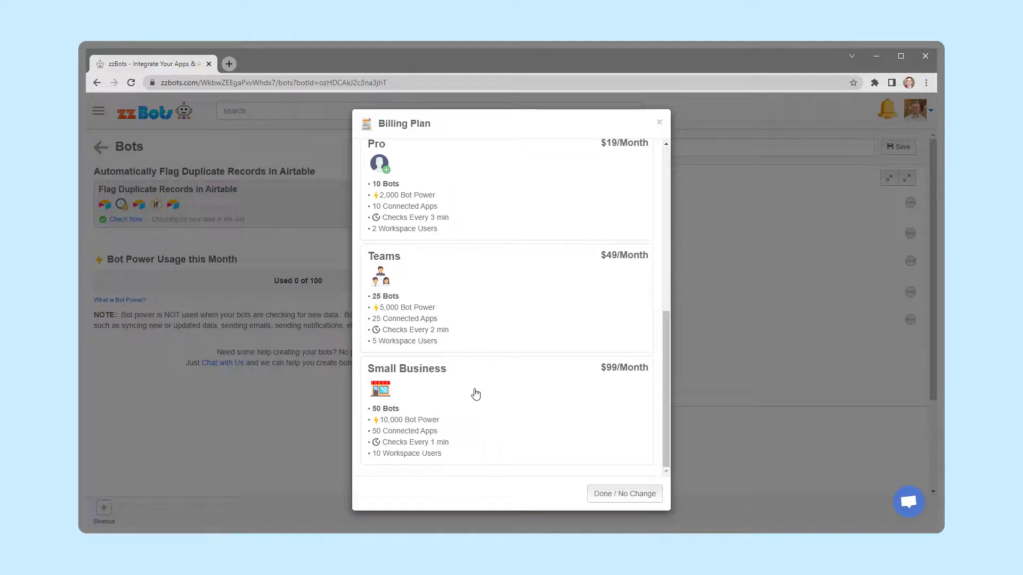
scroll(474, 382, up, 6)
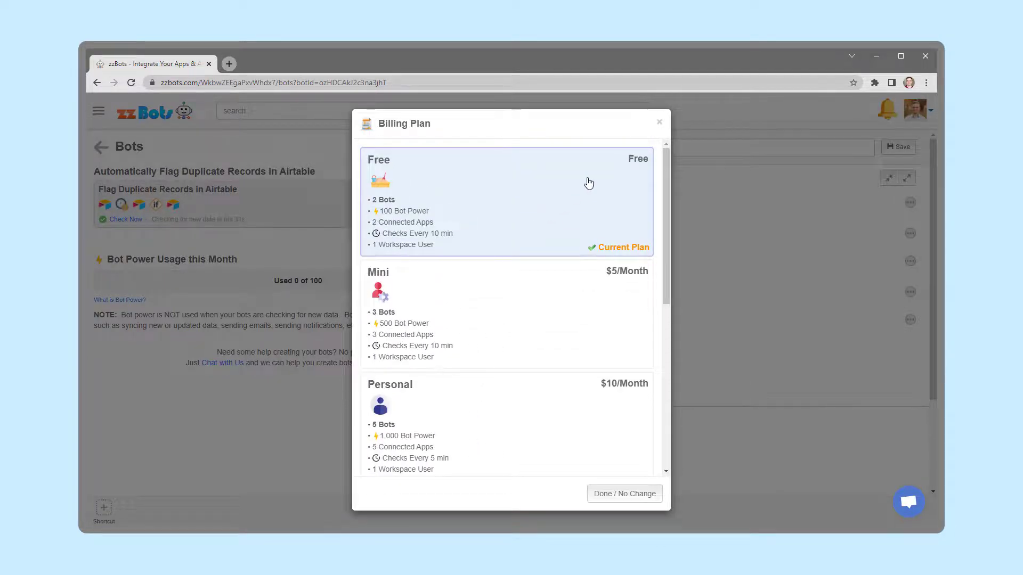
click(659, 122)
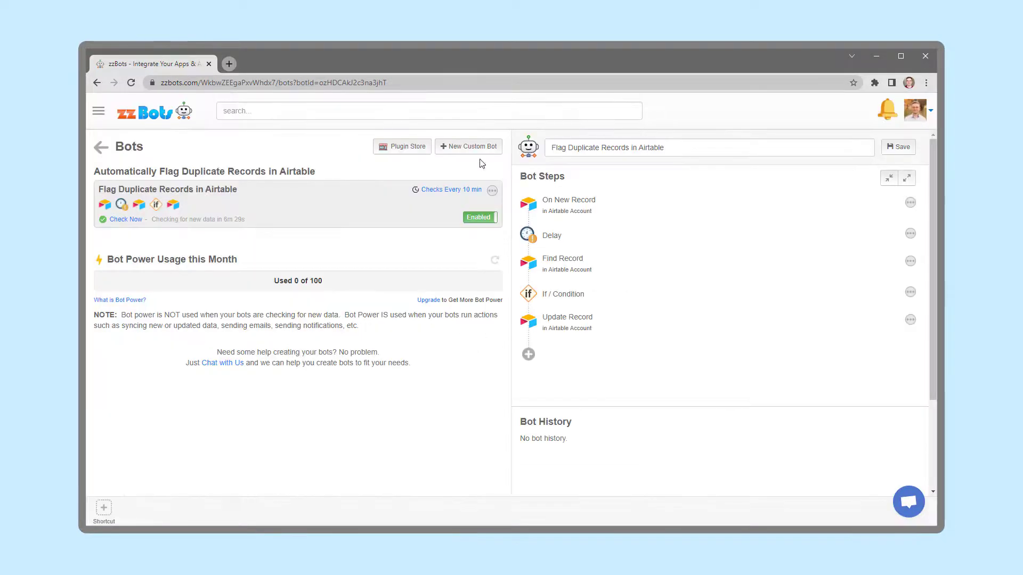
Run an immediate check of the bot and review its run entries in Bot History
click(125, 222)
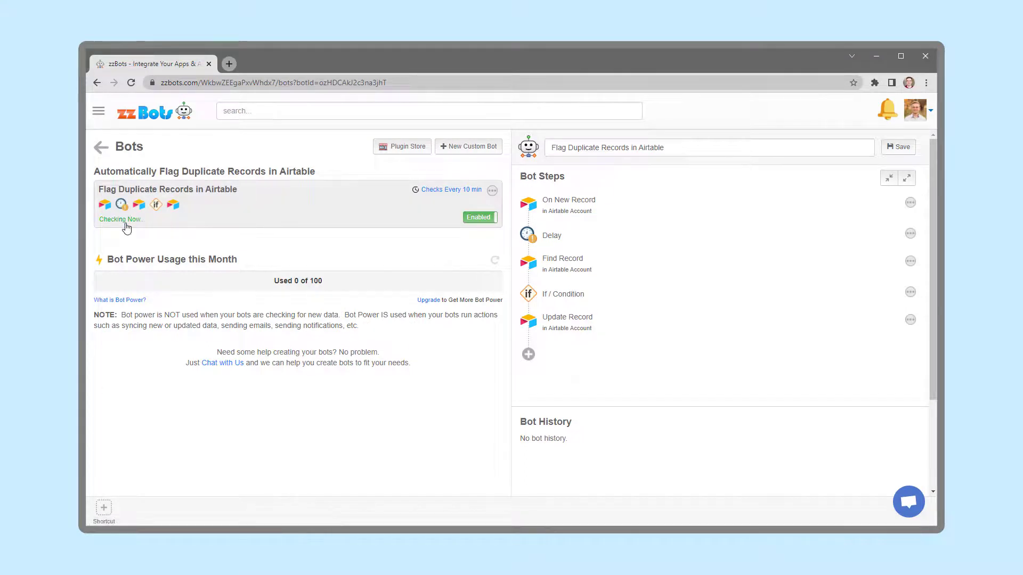
scroll(821, 237, down, 2)
scroll(821, 237, down, 2)
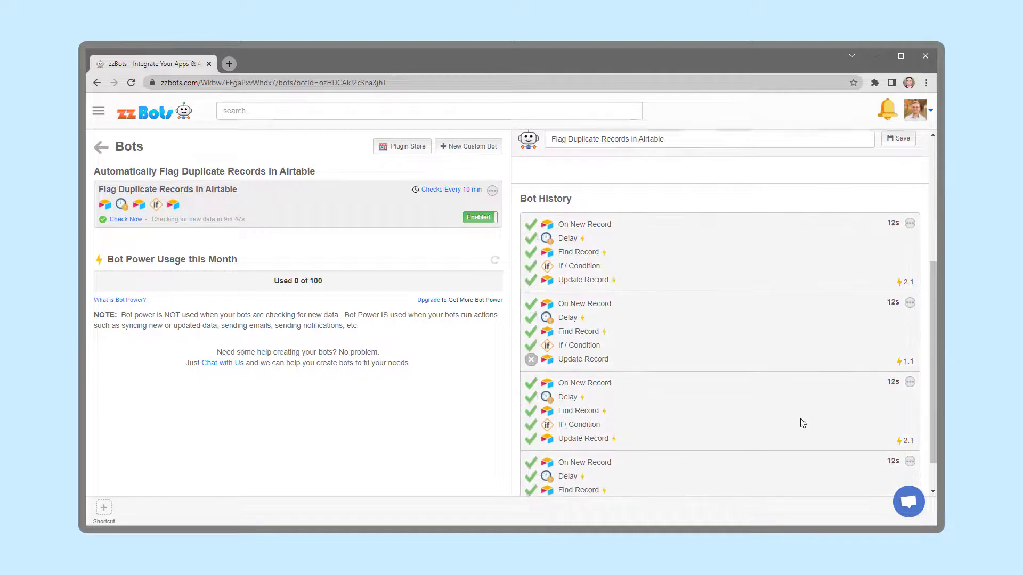
scroll(802, 422, down, 1)
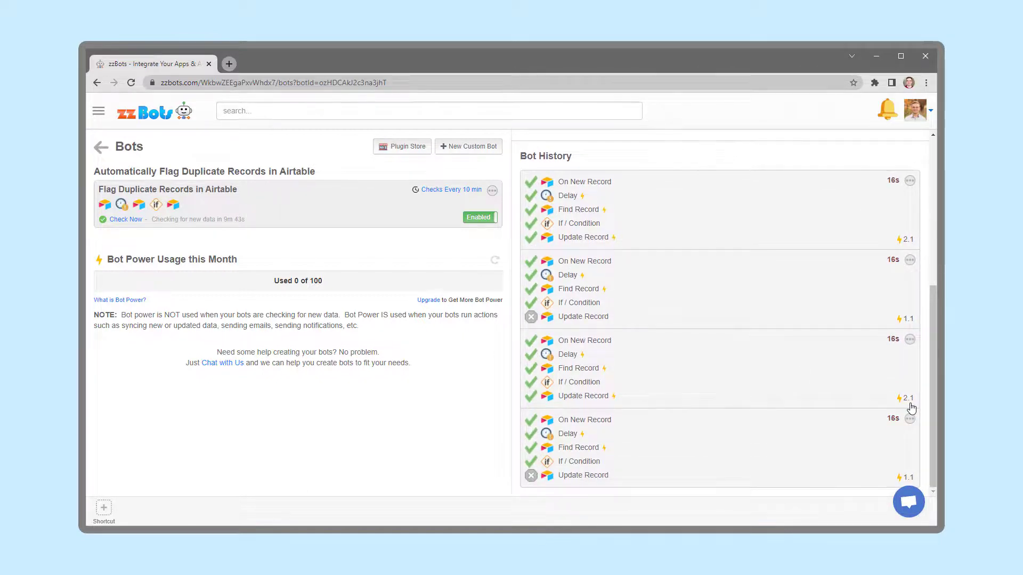
Inspect the Customer Contacts table in Airtable, selecting the two records marked as Duplicate
click(128, 219)
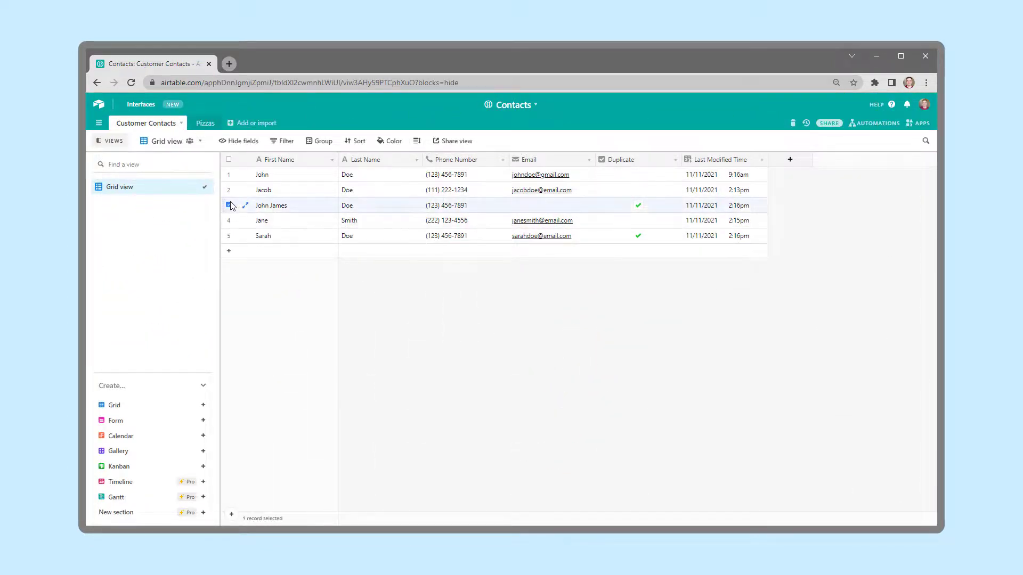
click(229, 236)
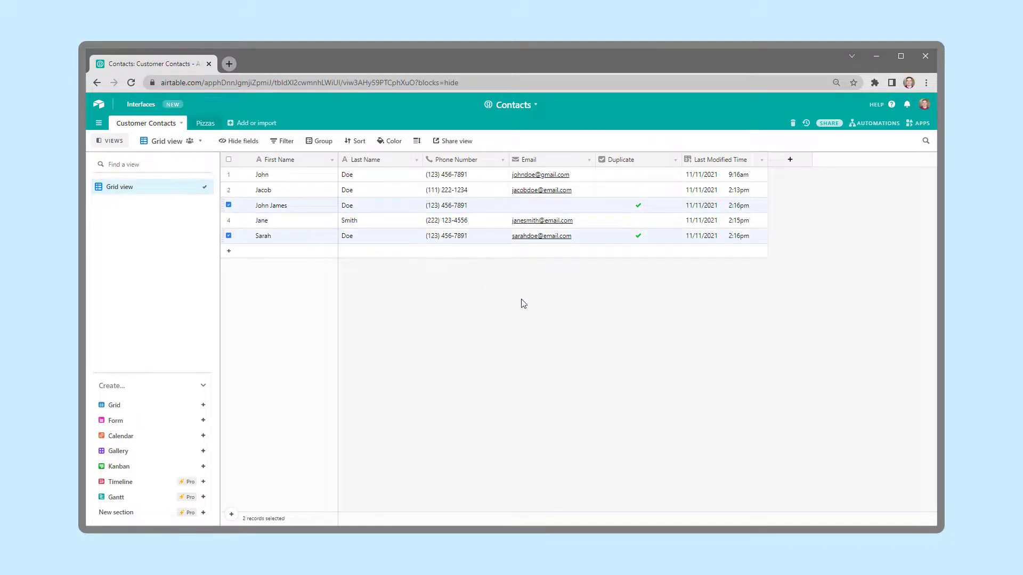